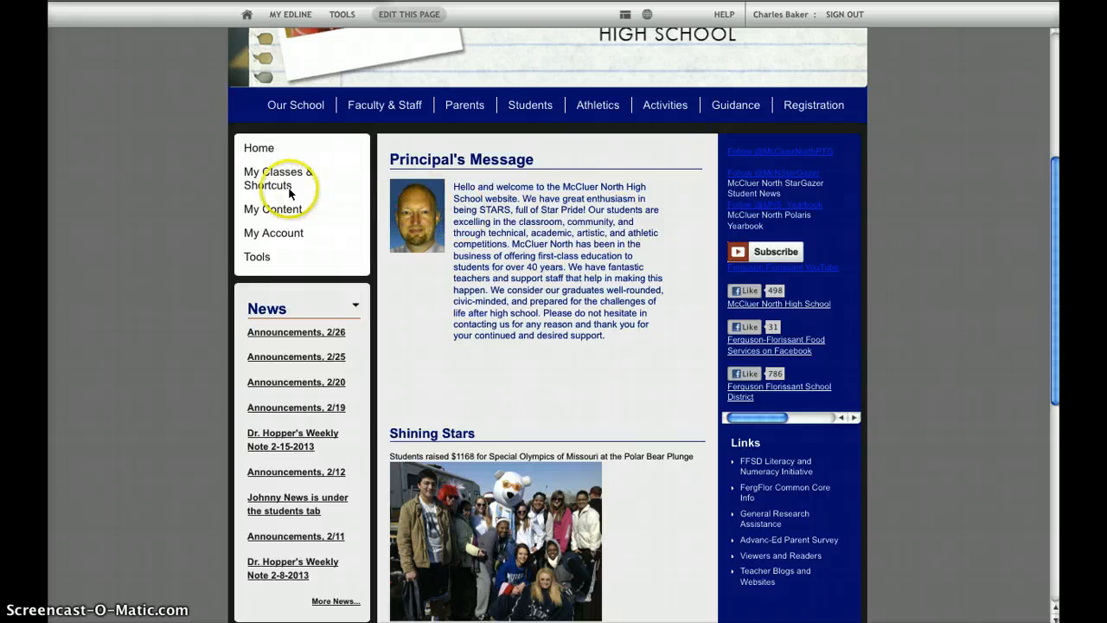
Open the Links page of the ALGEBRA-II-2 class 12-13-1120B_-211 S2
mouse_move(281, 182)
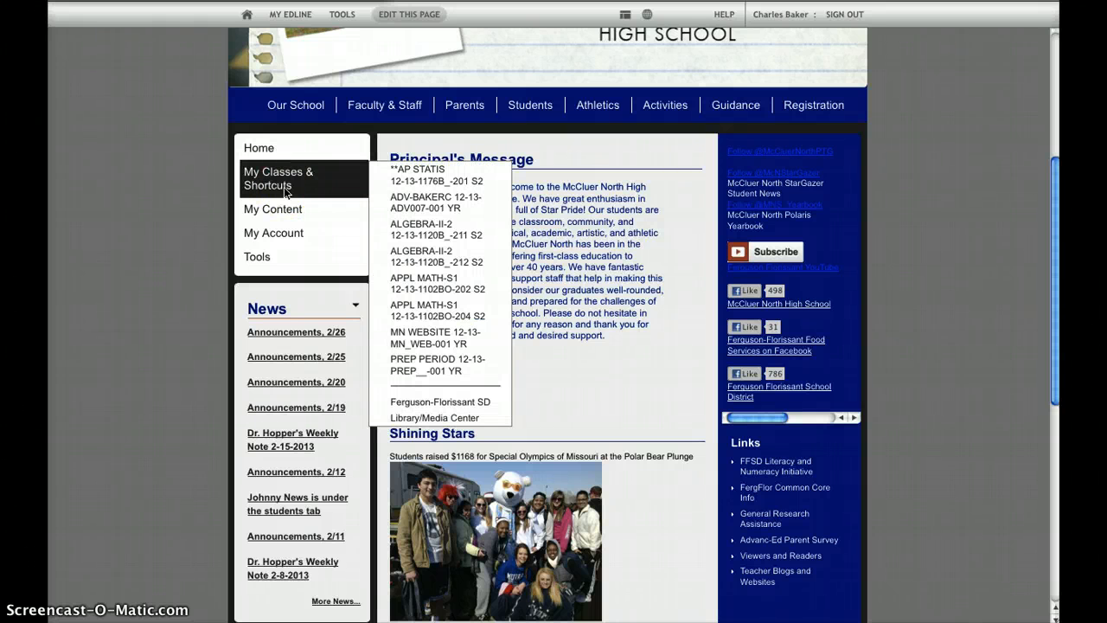
click(430, 187)
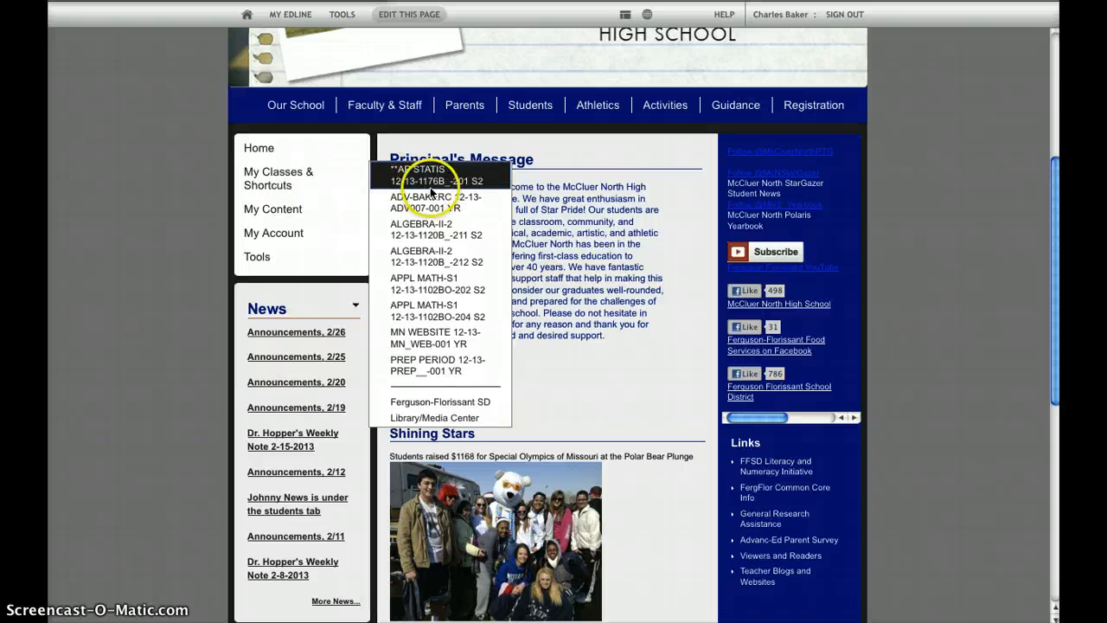
click(439, 235)
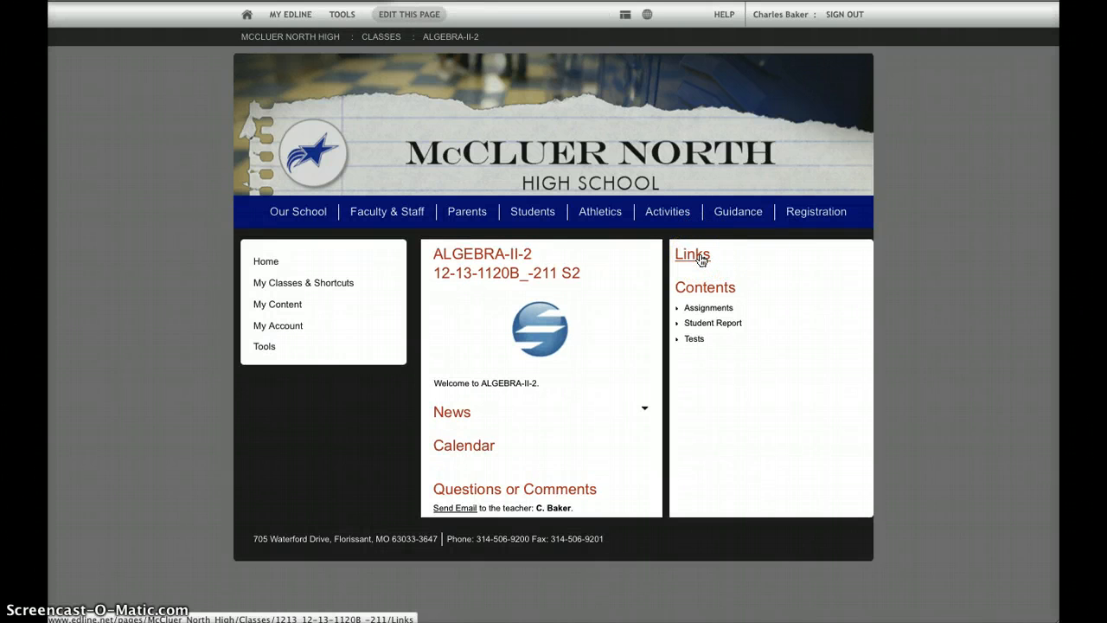
click(697, 257)
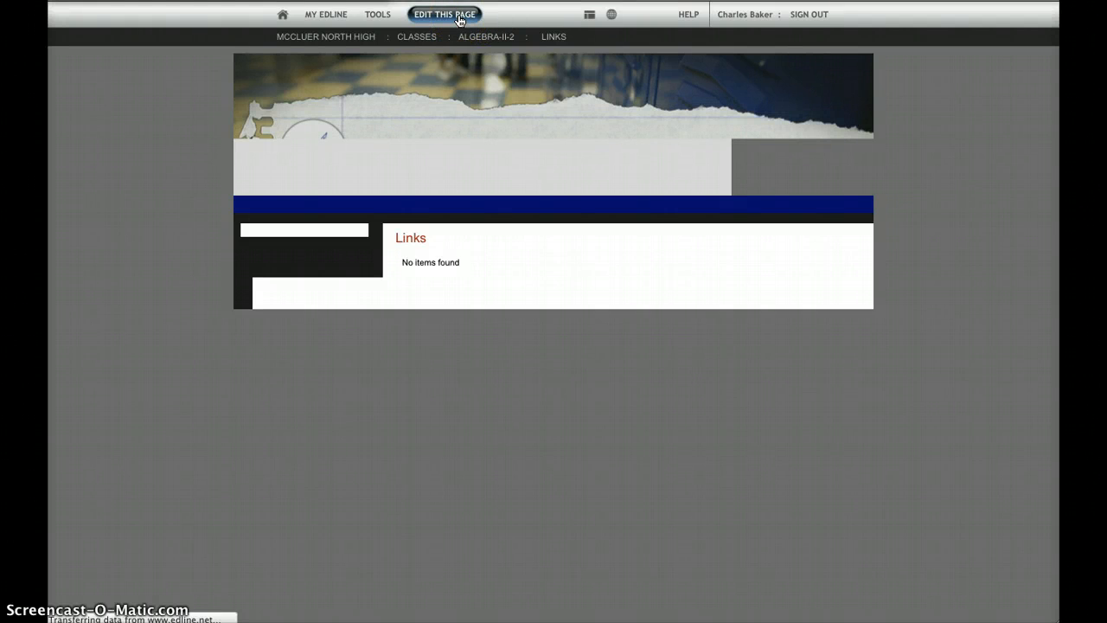
Put the Links page into editing mode and add a new item of type Link
click(386, 16)
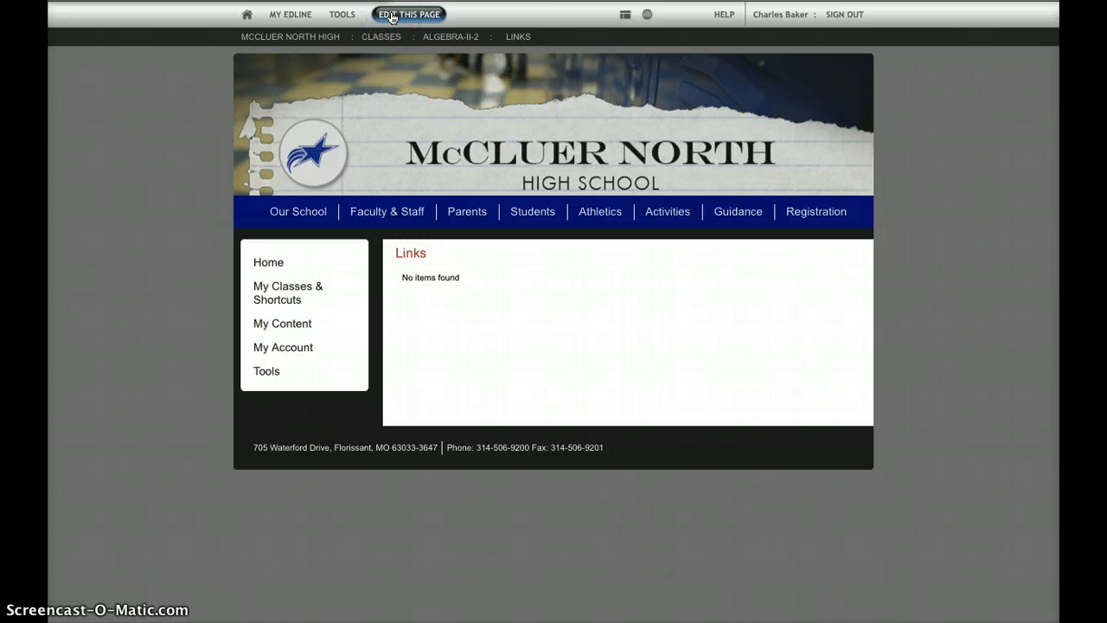
click(441, 15)
click(429, 17)
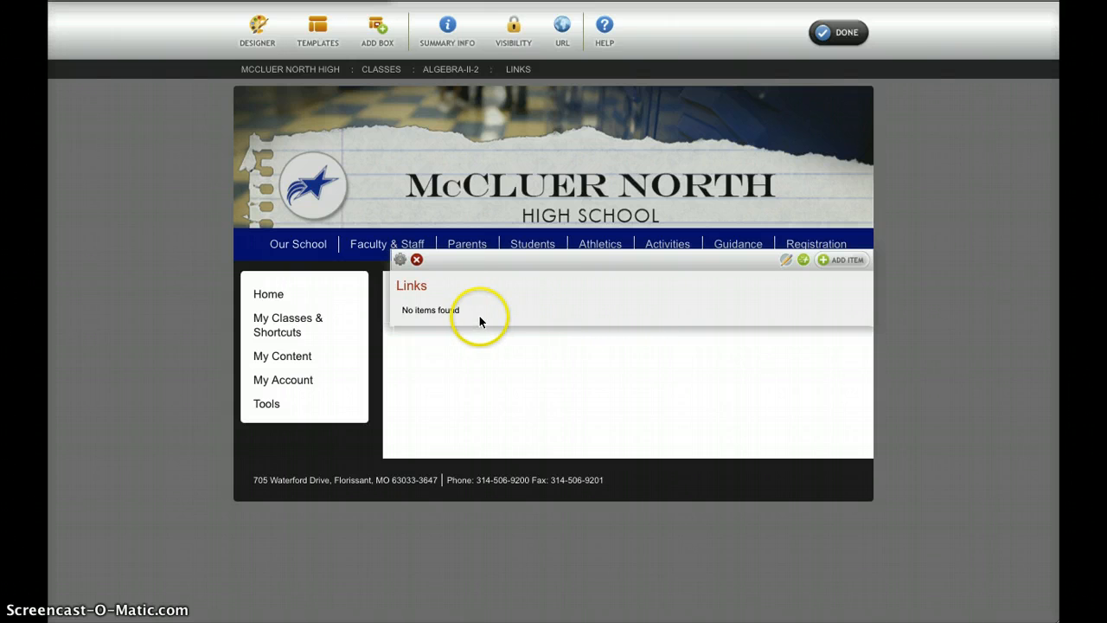
click(844, 260)
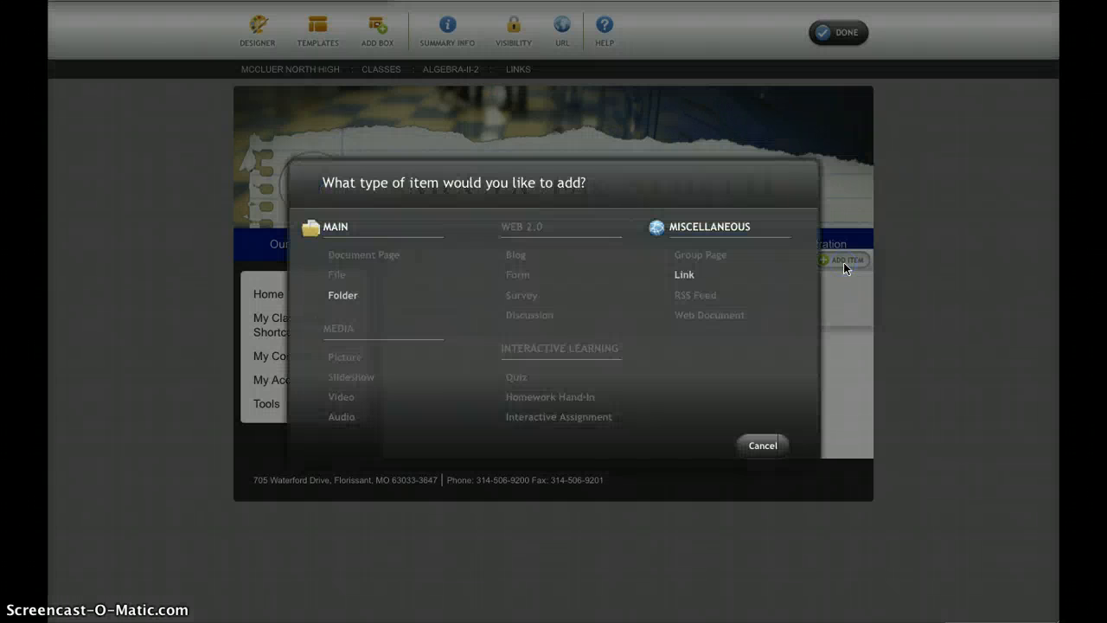
click(338, 299)
click(701, 283)
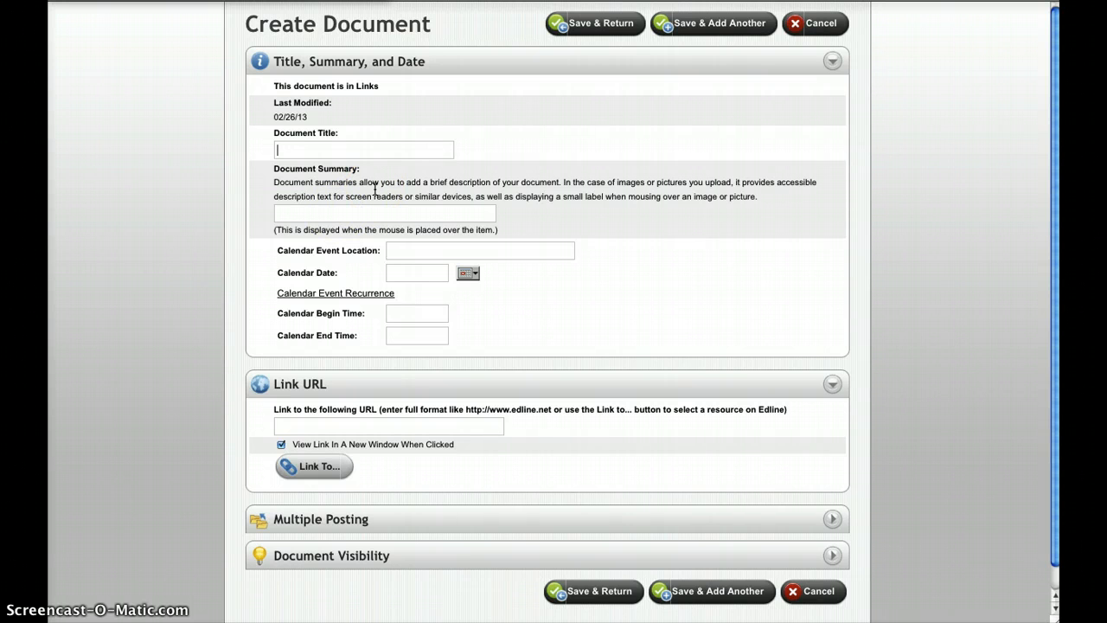
Title the new link document "Yearbook Orders" and enter the order number as its summary
click(339, 151)
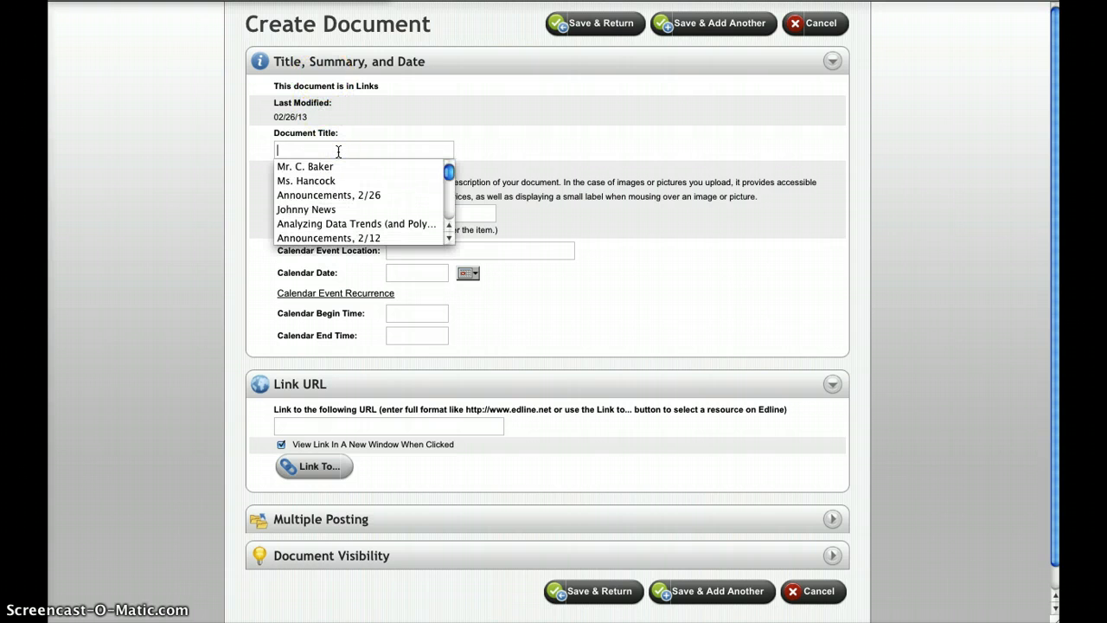
text(Y)
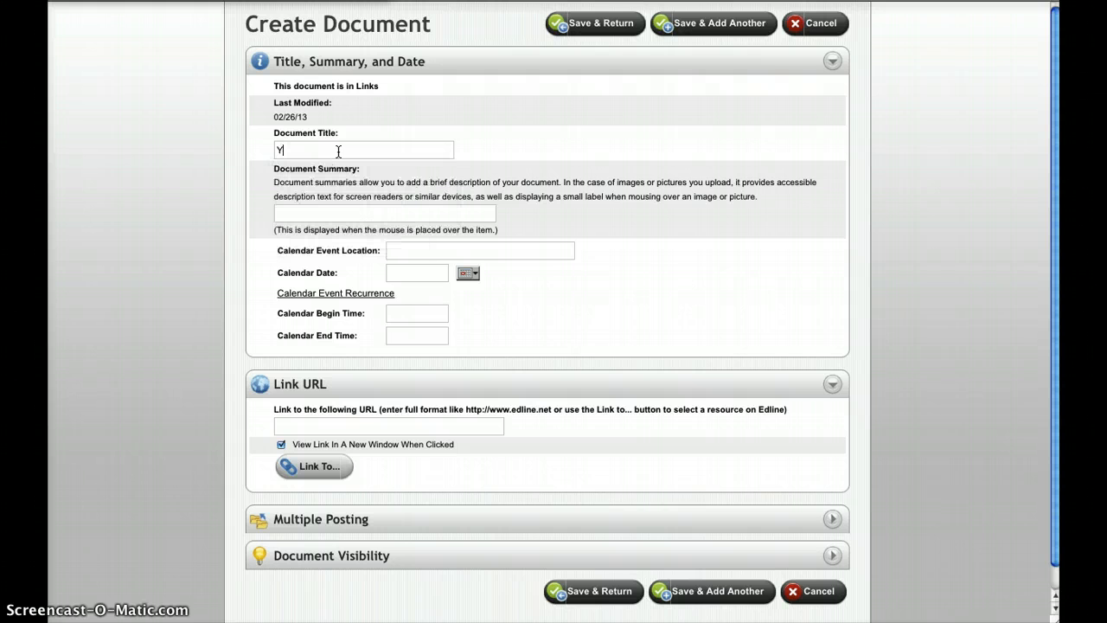
text(earbook Orders)
click(387, 217)
text(Order #8478)
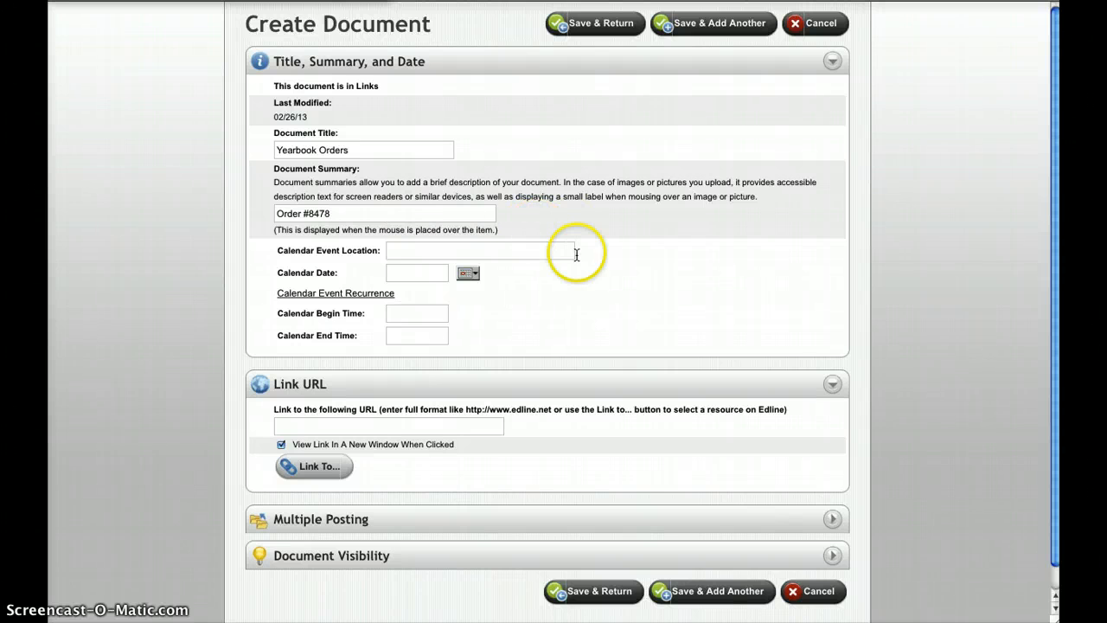
click(467, 278)
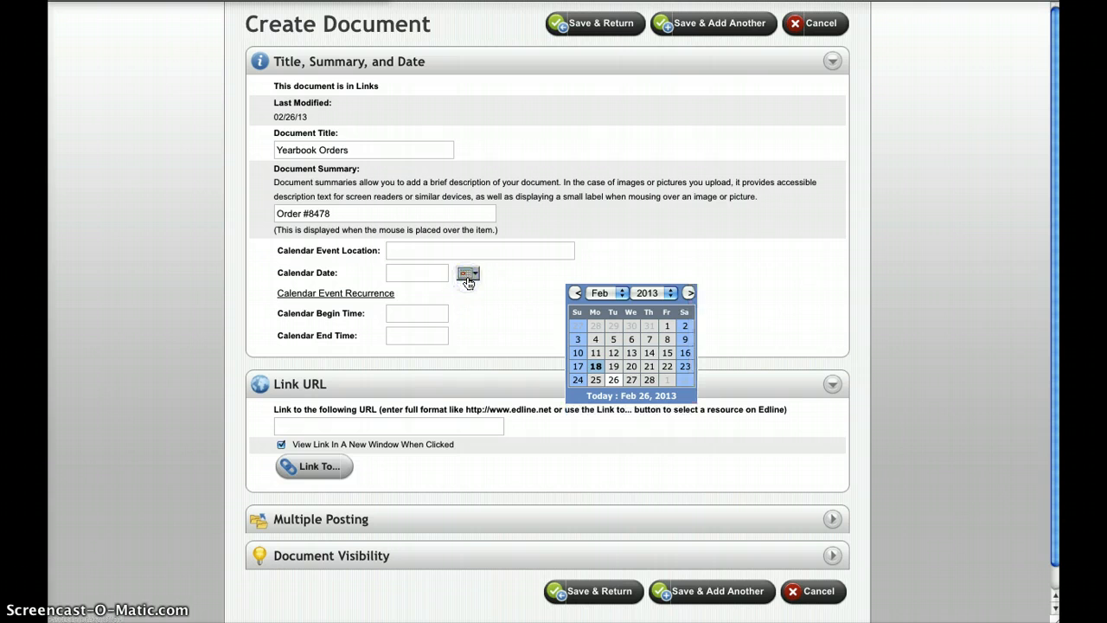
click(615, 380)
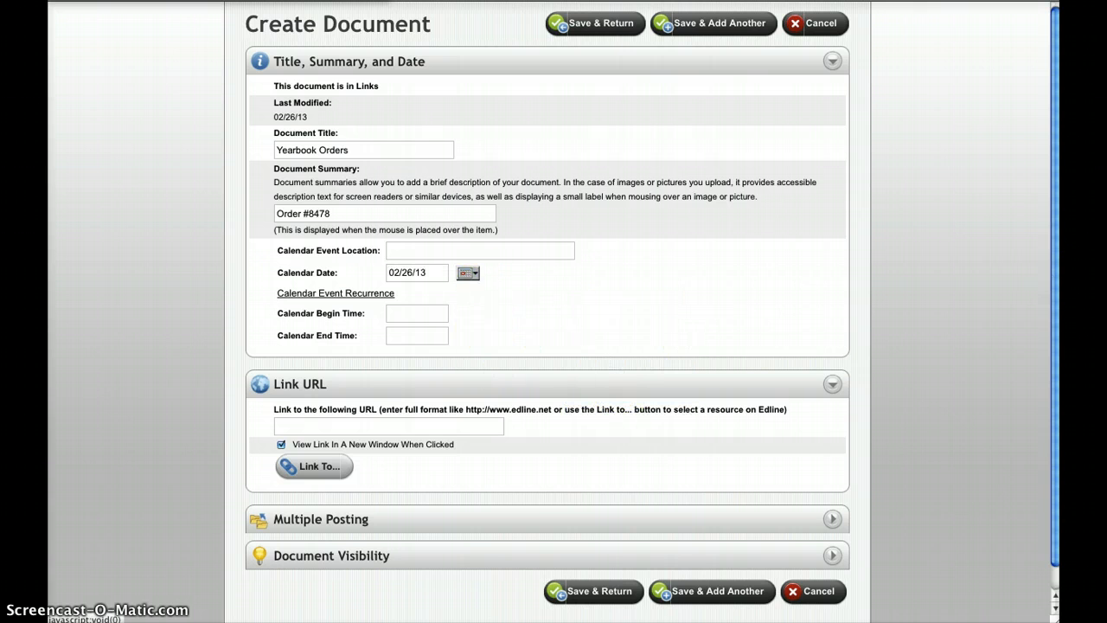
scroll(1051, 275, down, 1)
click(443, 405)
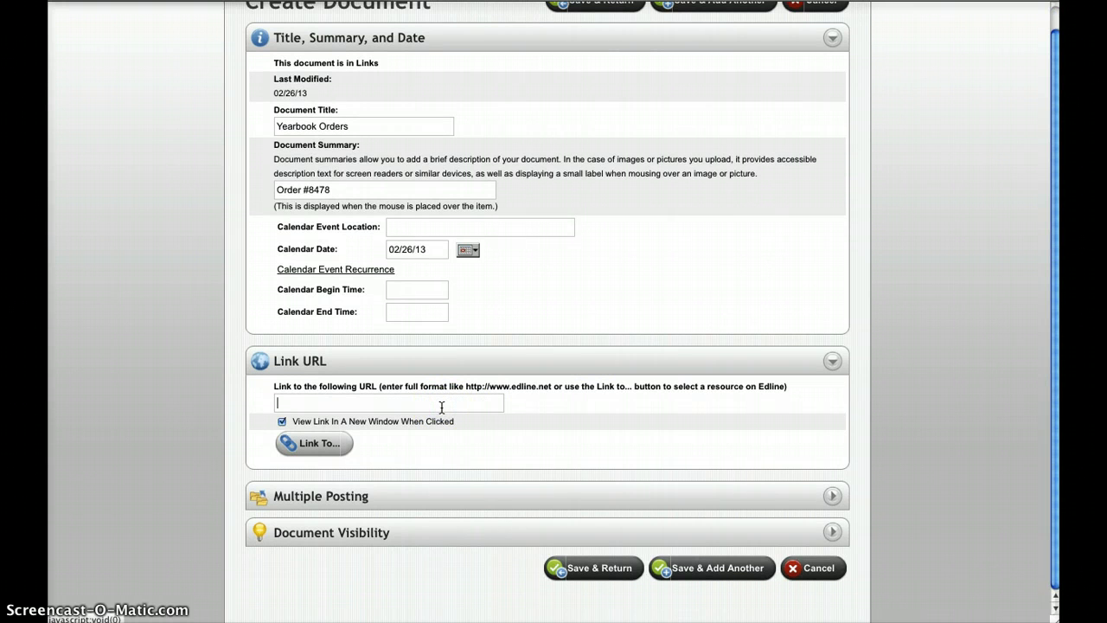
text(ww)
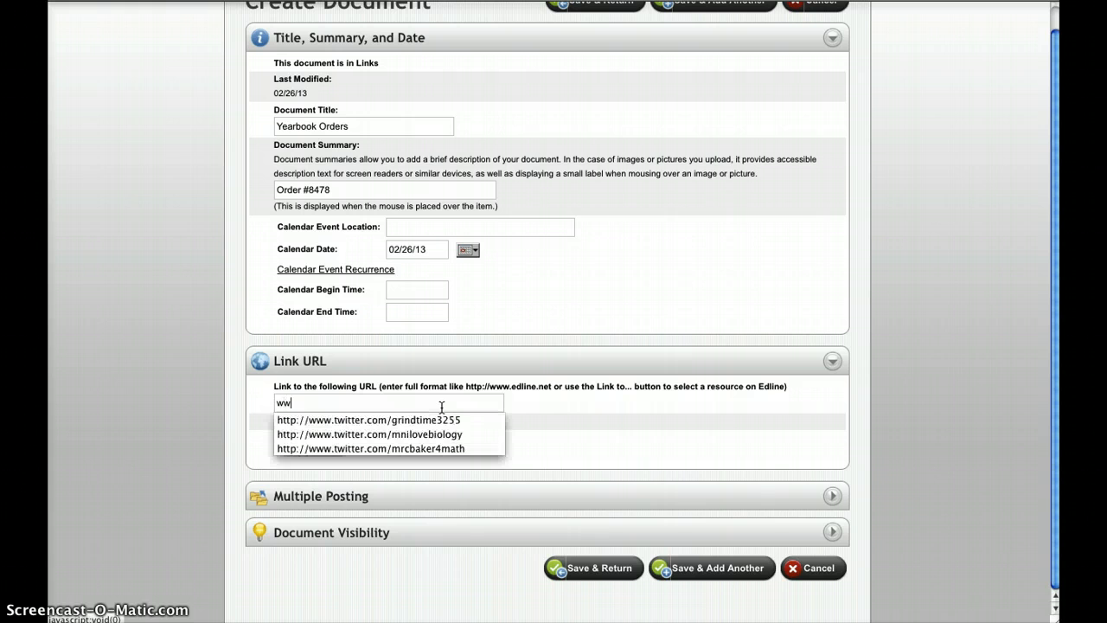
text(w.yearbook)
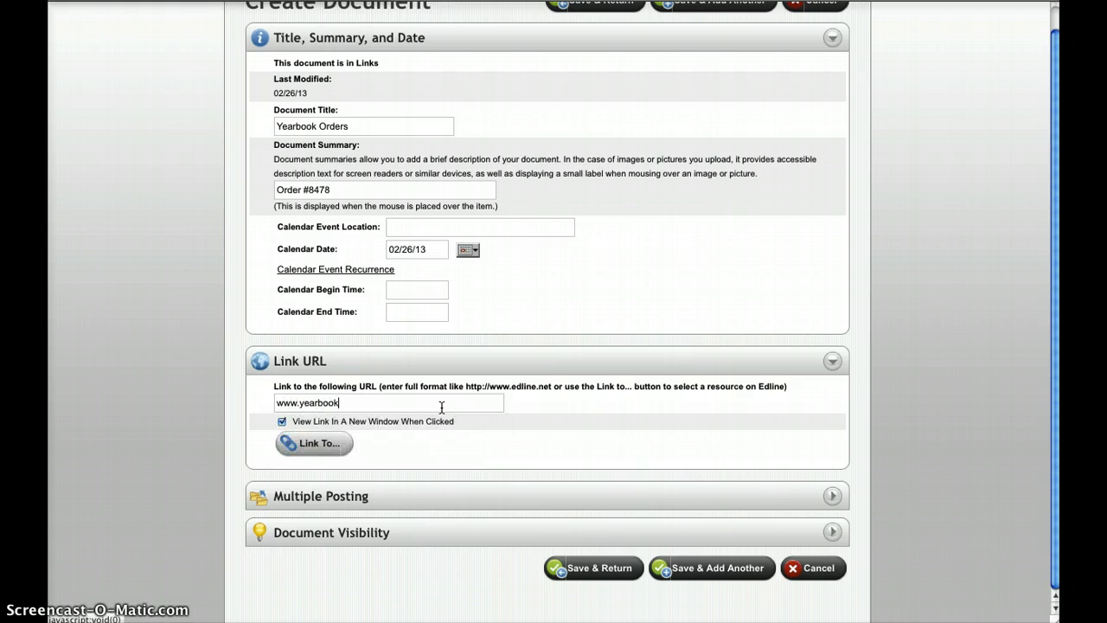
text(ordercenter)
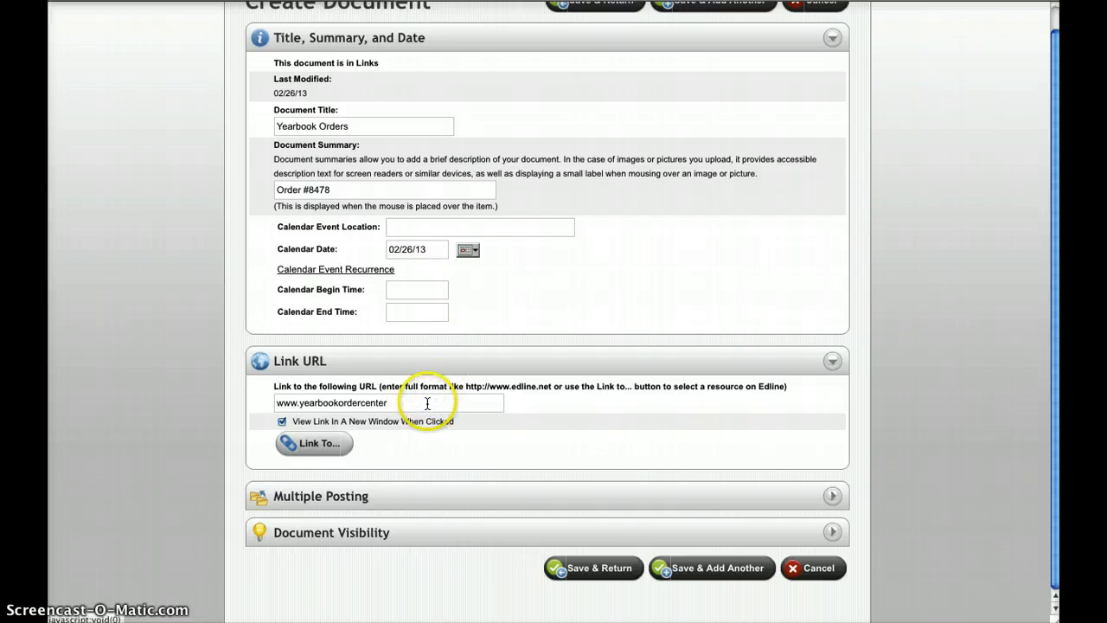
text(.com)
Also post the link to the group ALGEBRA-II-2 (12-13-1120B_-212 S2), and save the document and return
click(366, 499)
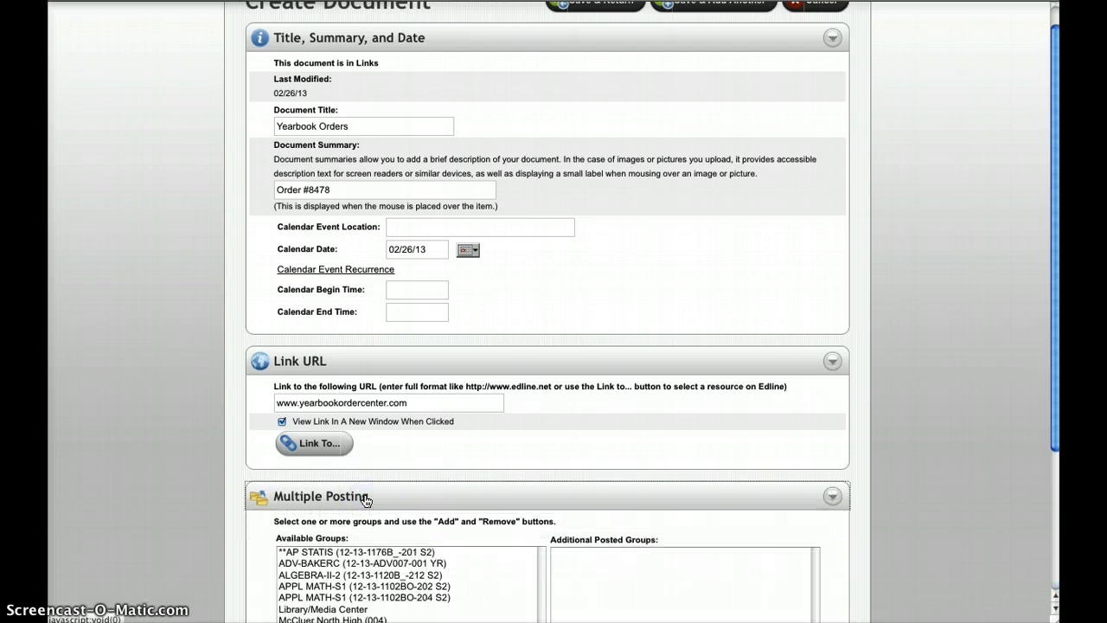
drag(1054, 187, 1057, 256)
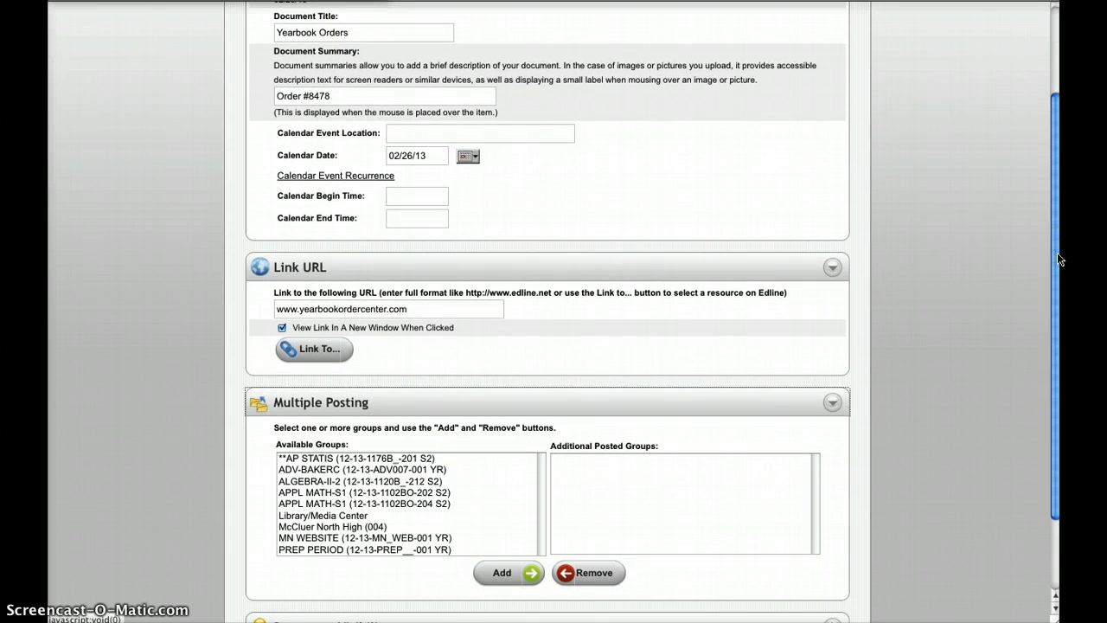
click(331, 482)
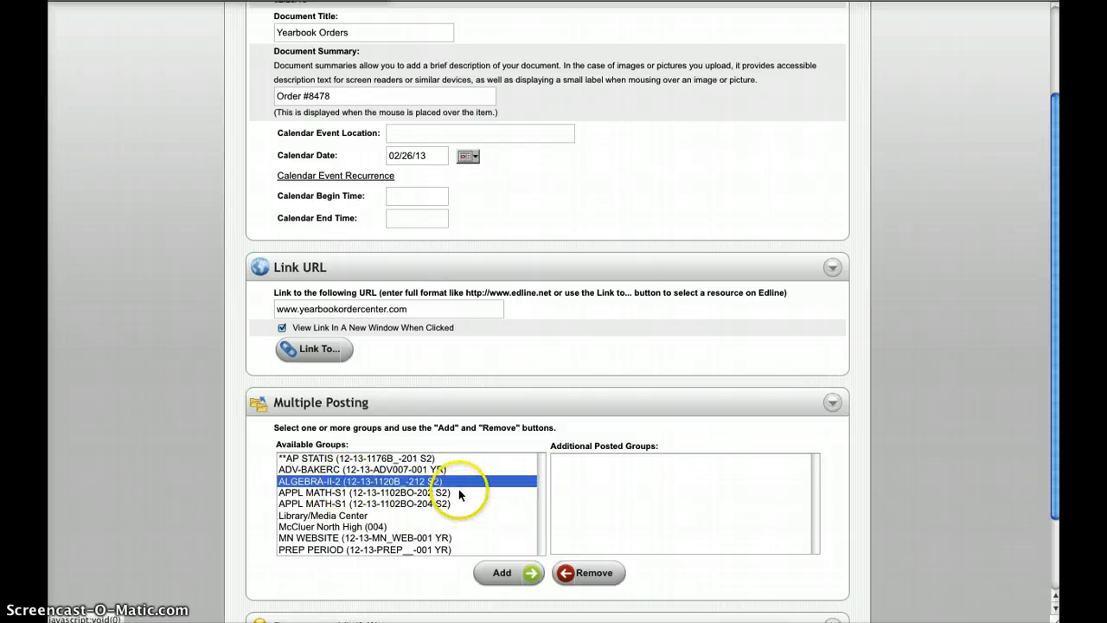
click(511, 573)
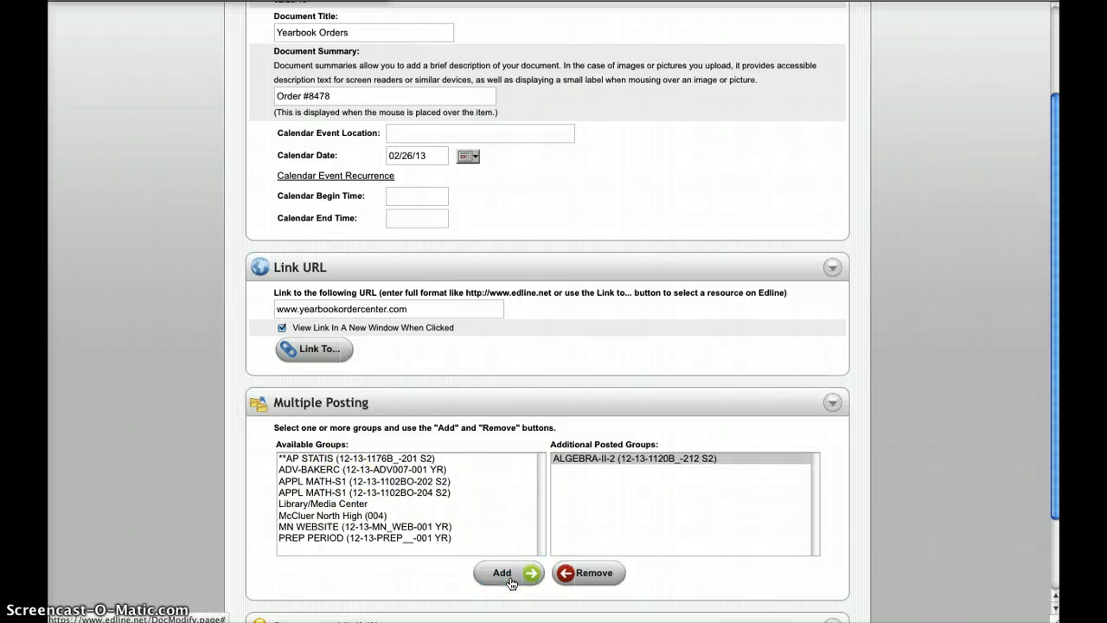
drag(1058, 216, 1056, 310)
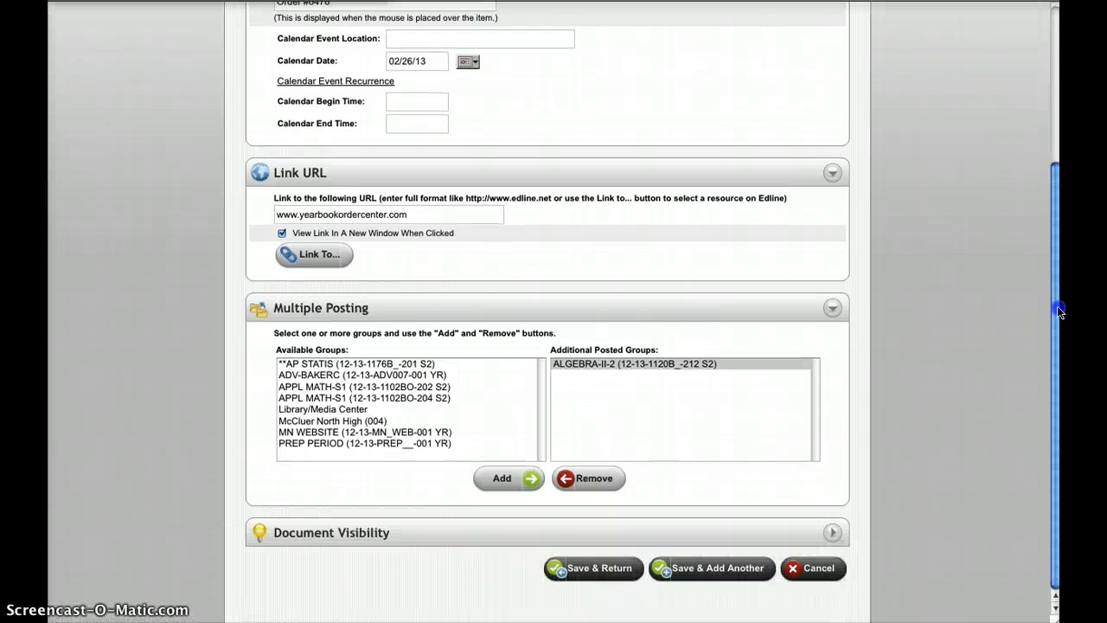
click(593, 574)
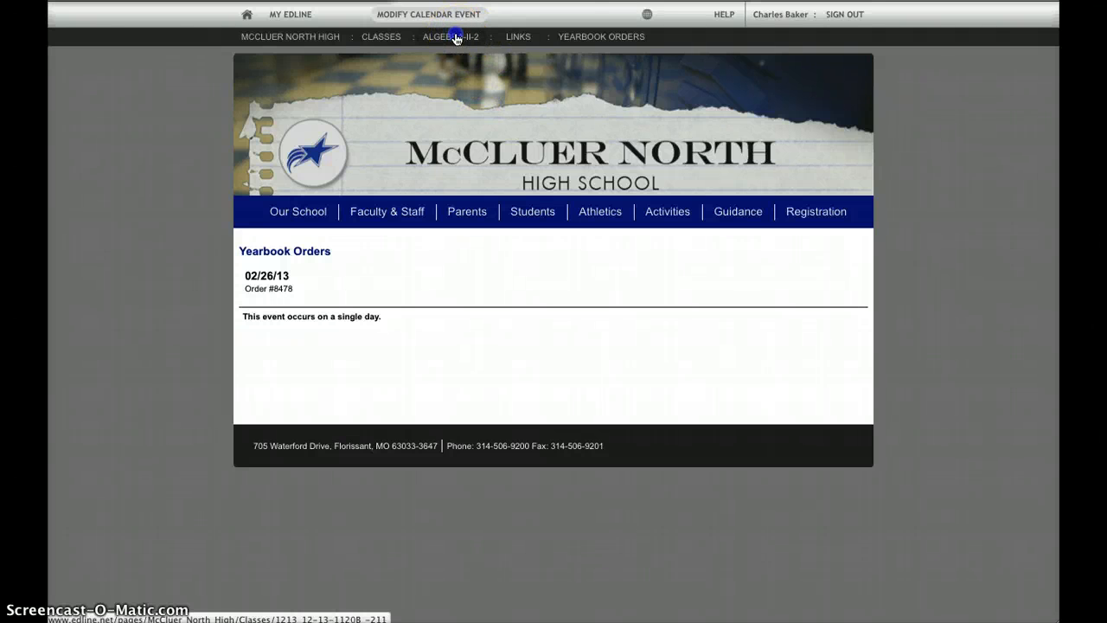
Return to the ALGEBRA-II-2 class page and open the Yearbook Orders link to check it
click(456, 37)
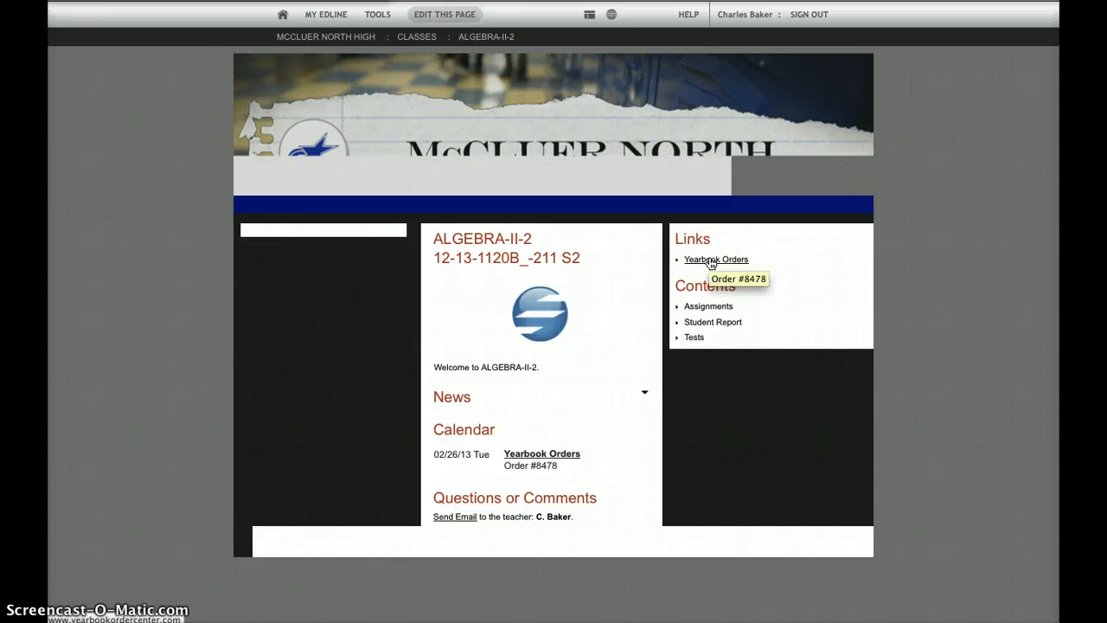
click(713, 259)
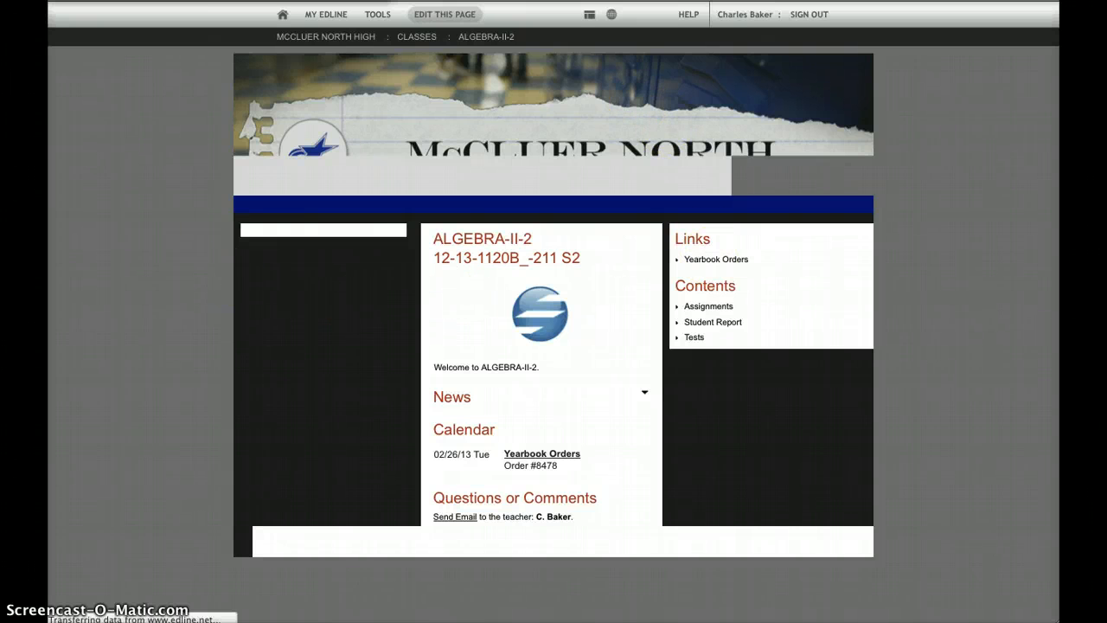